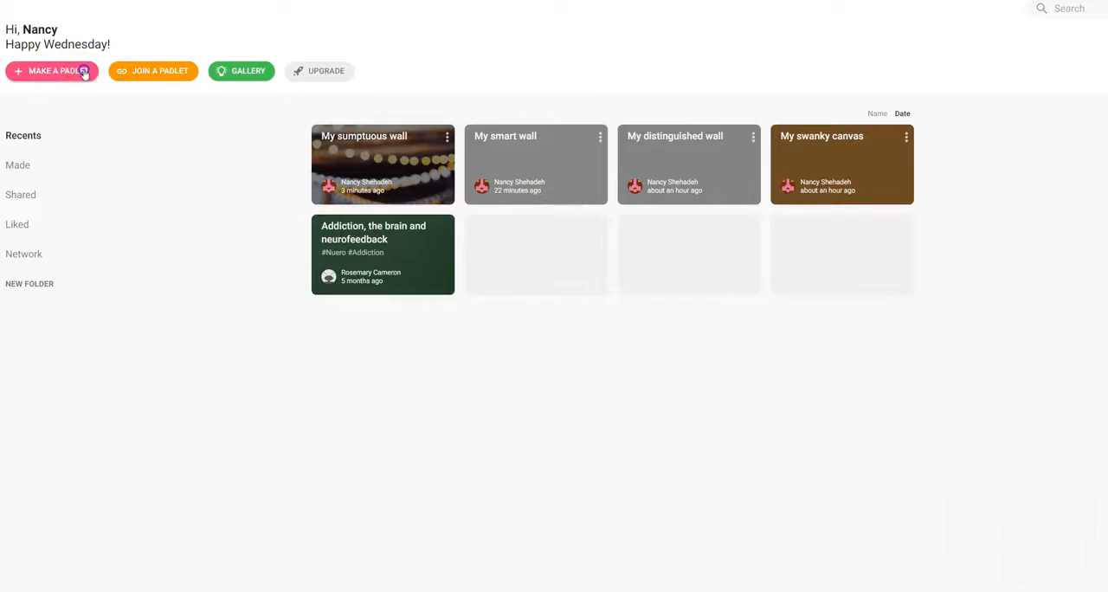
Create a new padlet with the blank Wall layout and set its wallpaper to Cloud from the full gallery
left_click(84, 75)
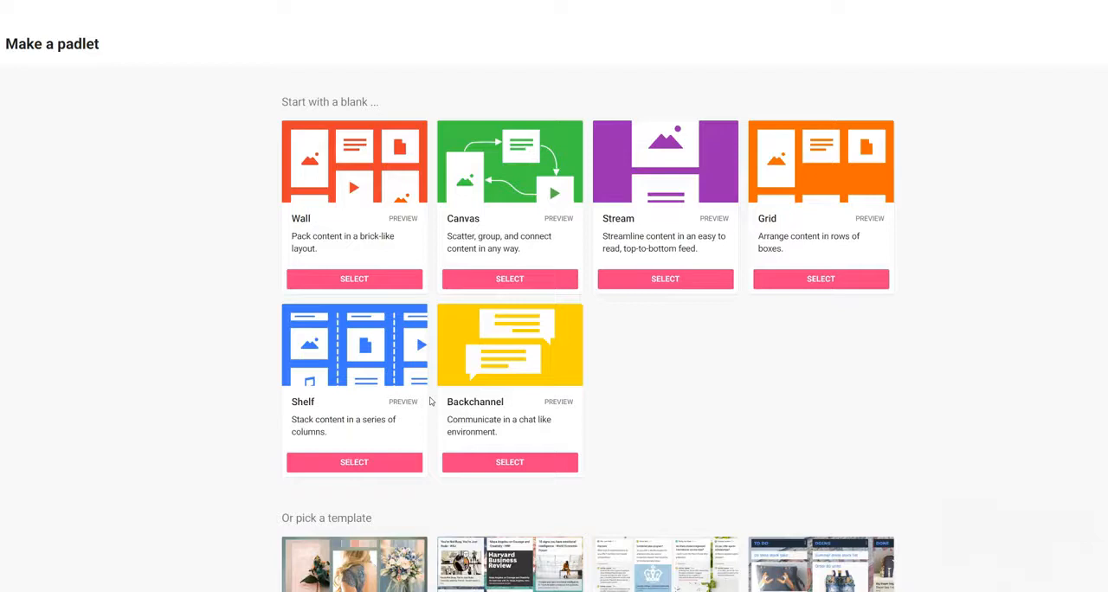
left_click(385, 280)
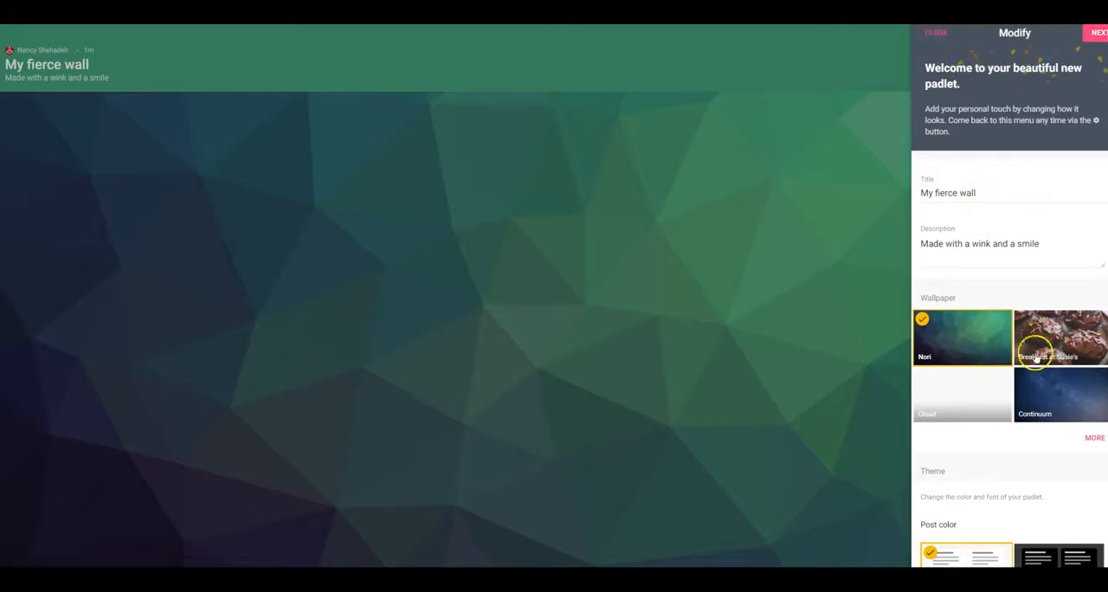
left_click(1096, 441)
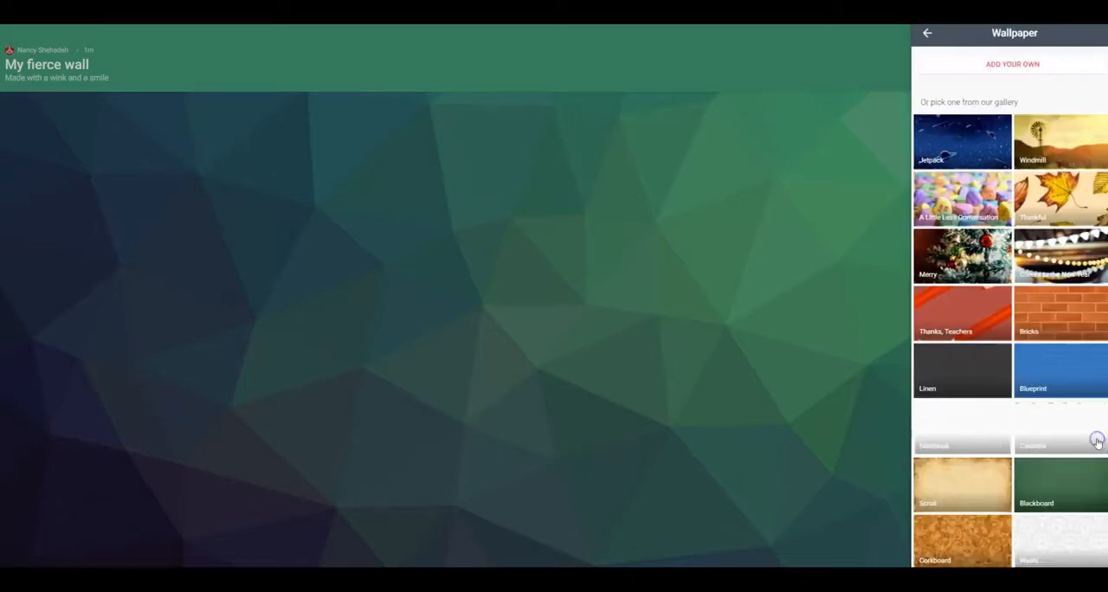
scroll(1028, 328, "down", 3)
scroll(1029, 332, "up", 3)
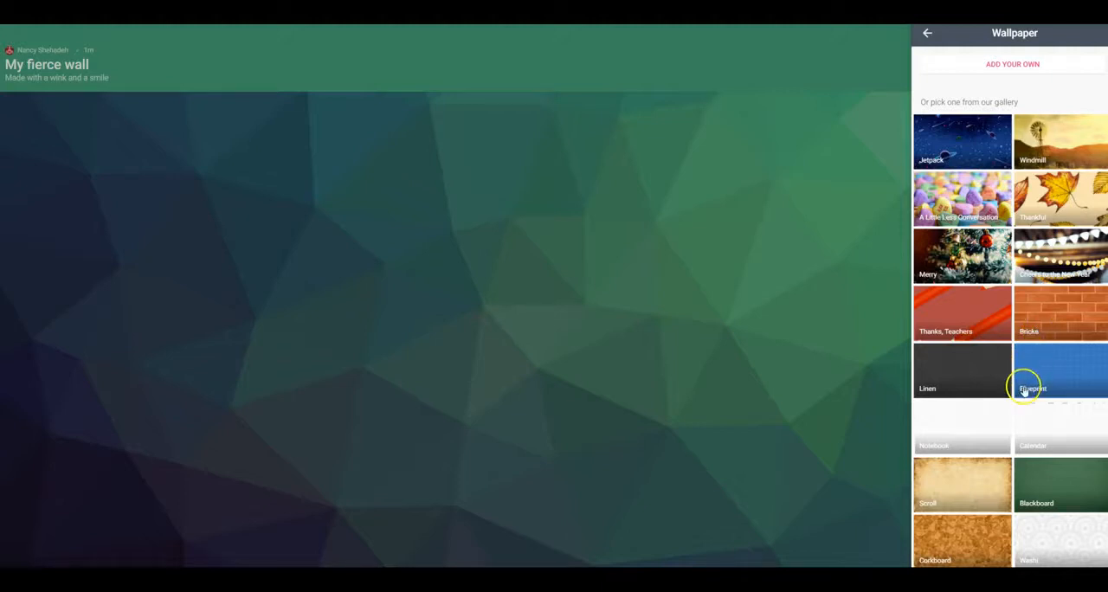
scroll(1021, 310, "down", 4)
scroll(1023, 309, "down", 3)
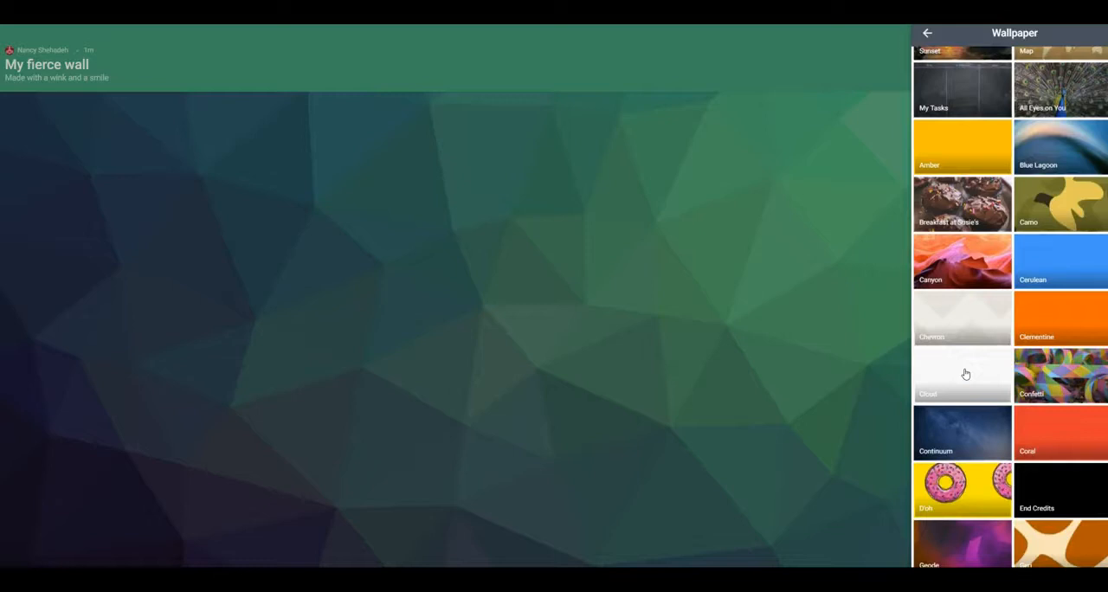
left_click(966, 374)
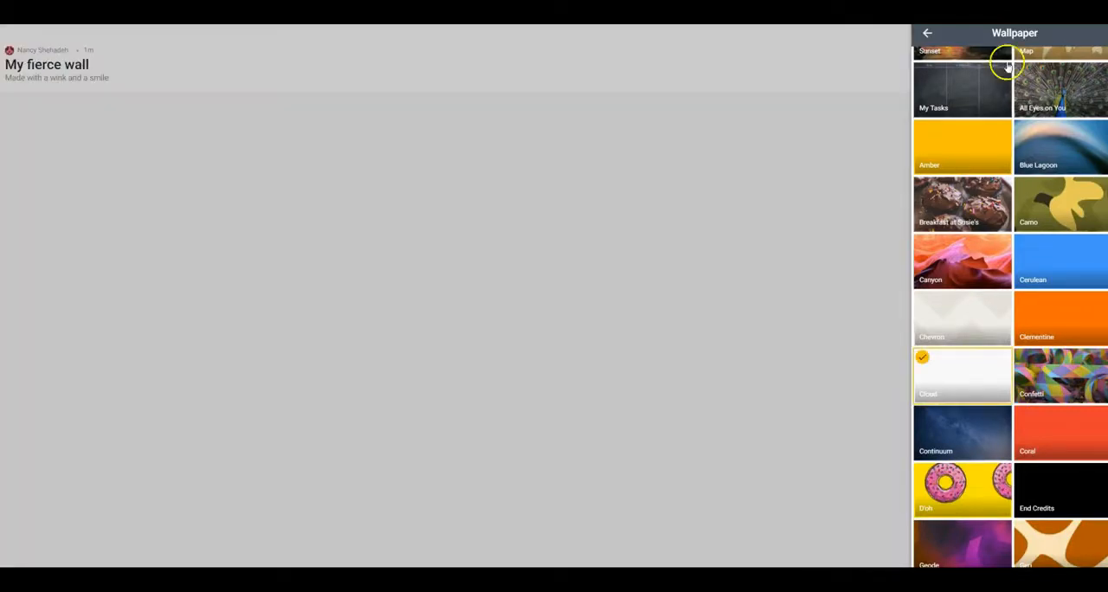
left_click(928, 34)
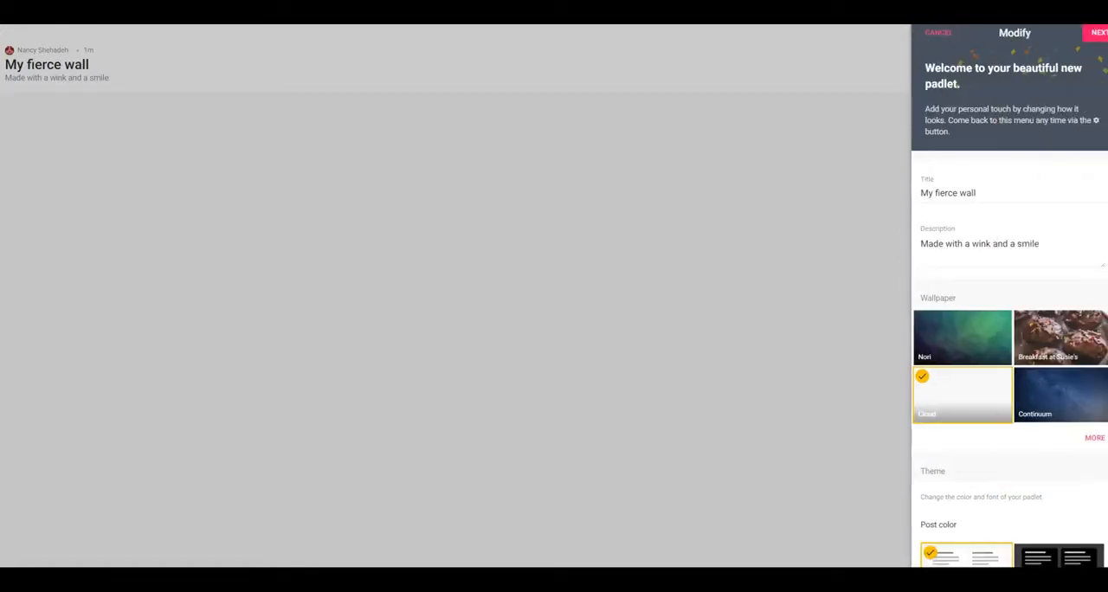
Review the remaining appearance, posting and address settings, keep them and the privacy options as they are, and finish the setup to start posting
scroll(1070, 247, "down", 3)
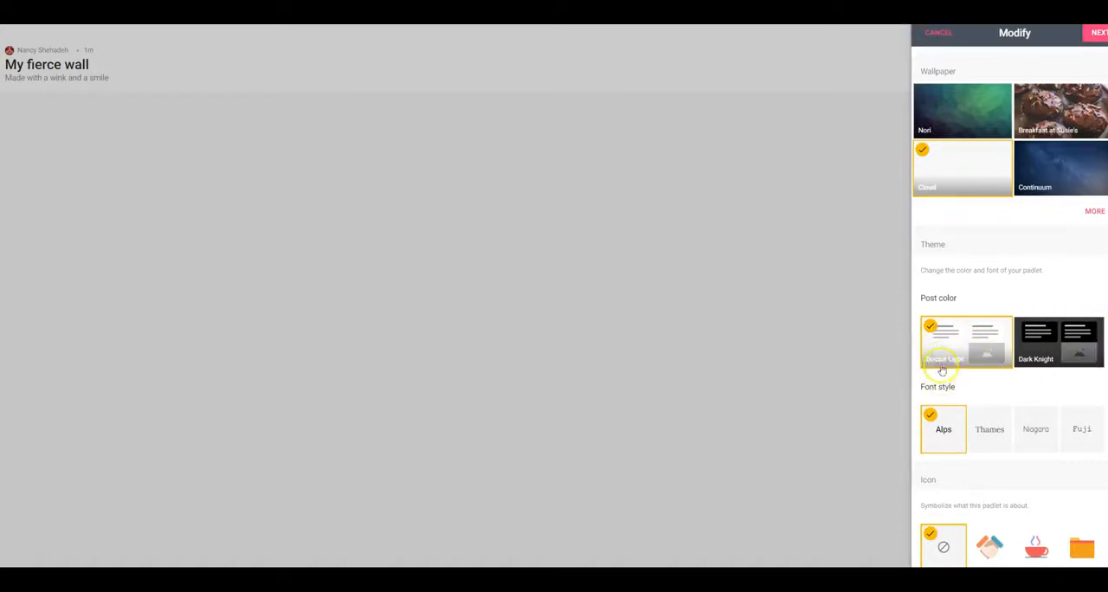
scroll(976, 407, "down", 1)
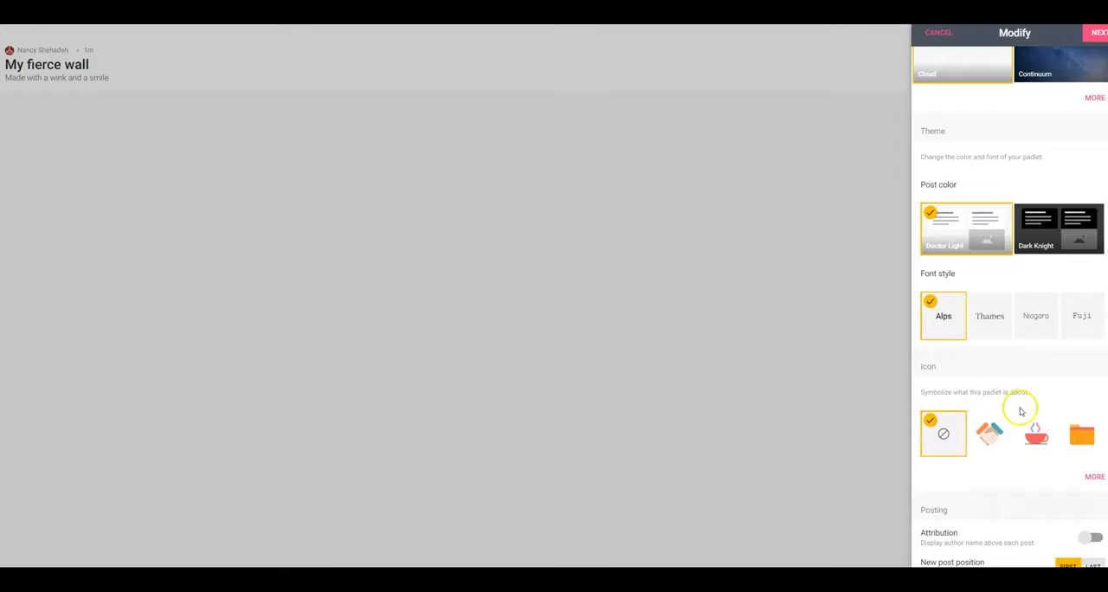
scroll(1021, 415, "down", 1)
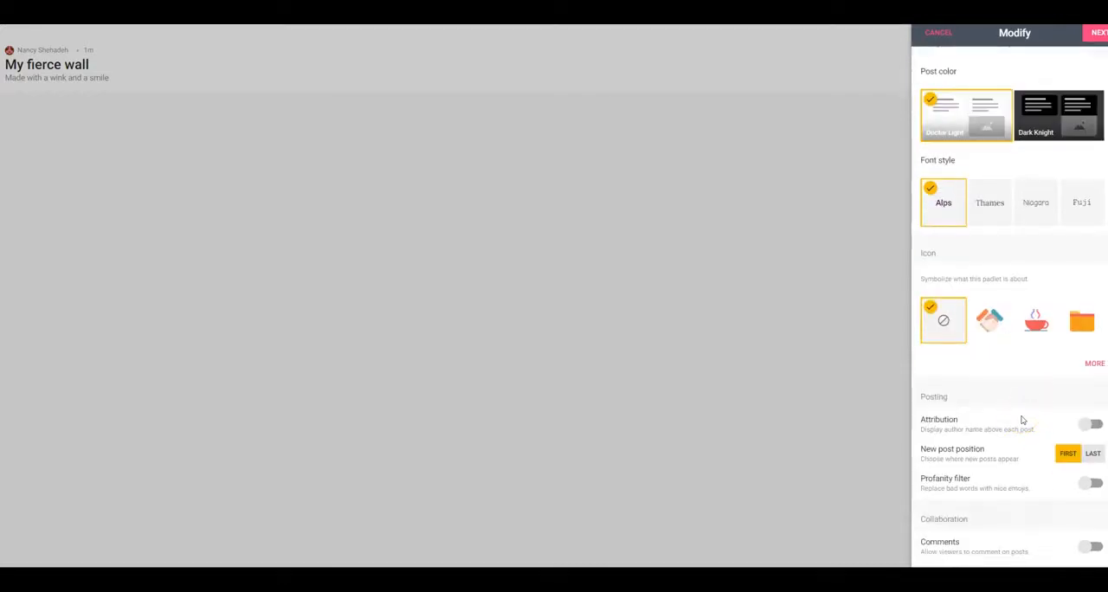
scroll(1022, 420, "down", 1)
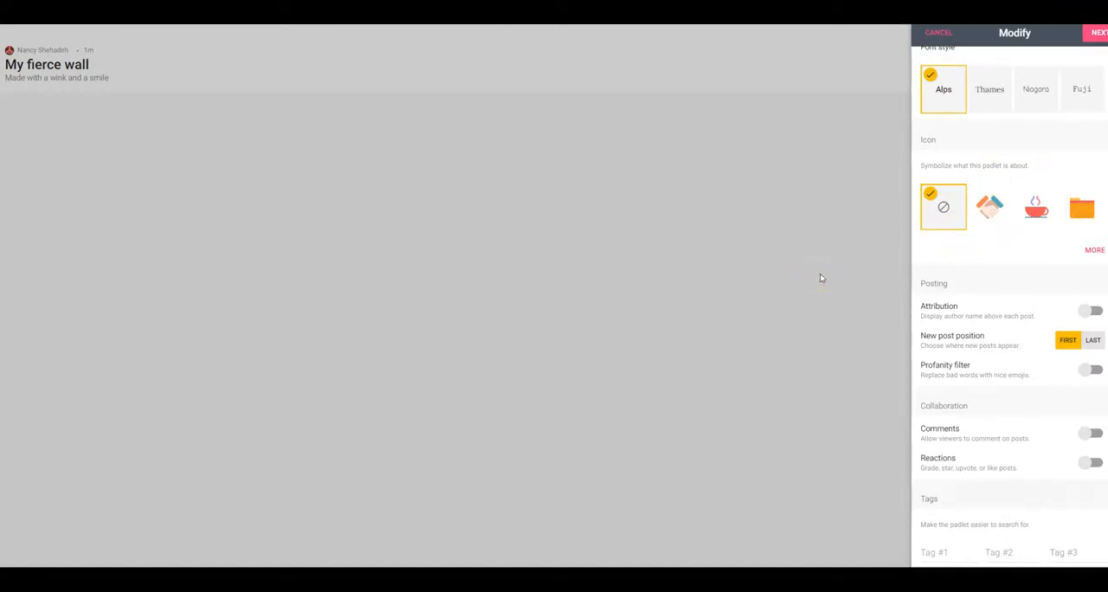
scroll(928, 325, "down", 1)
scroll(928, 325, "down", 1)
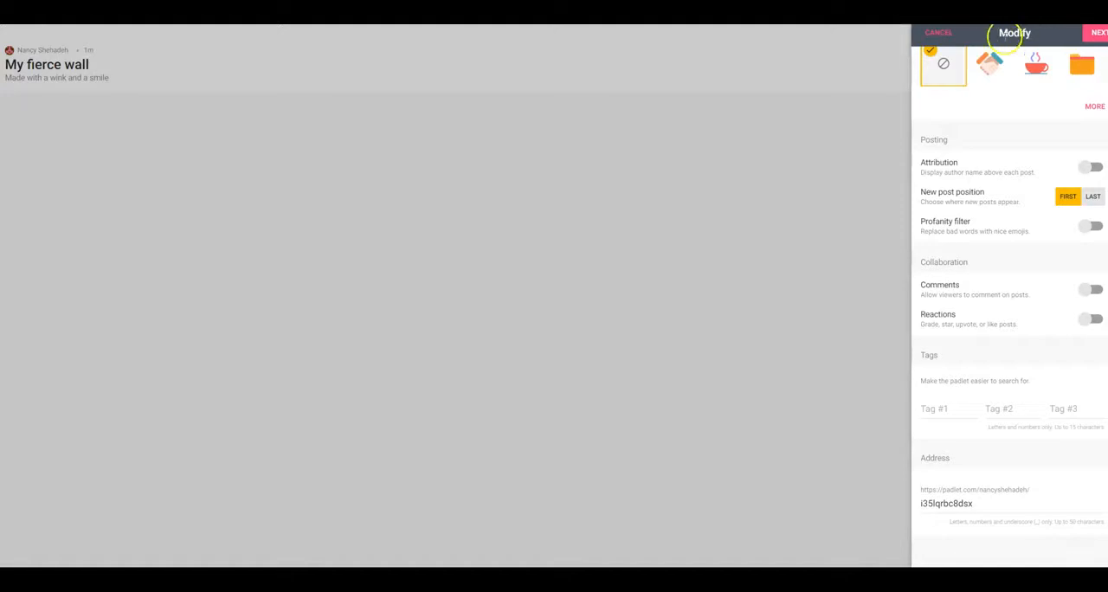
left_click(1095, 39)
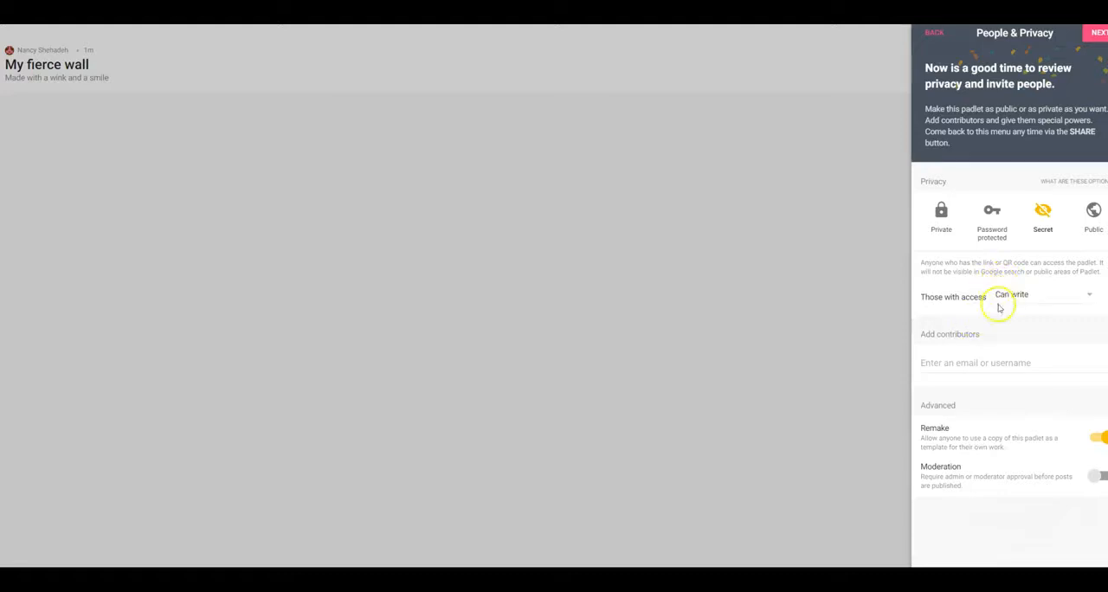
left_click(1099, 35)
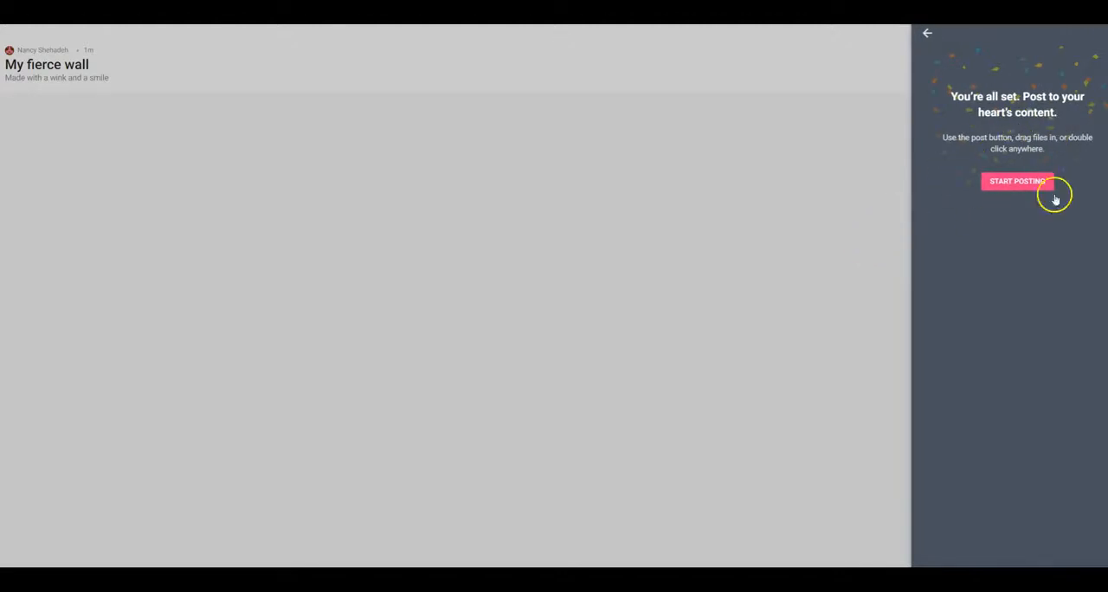
left_click(1033, 195)
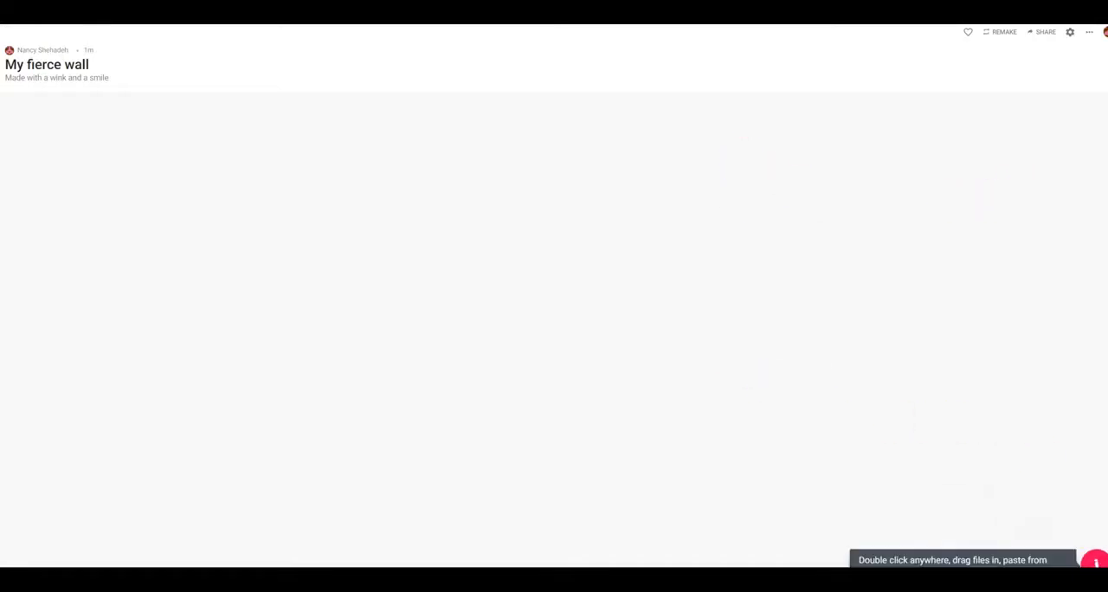
Add a post titled "Intro to Padlet" to the wall and leave its body text empty
left_click(1095, 562)
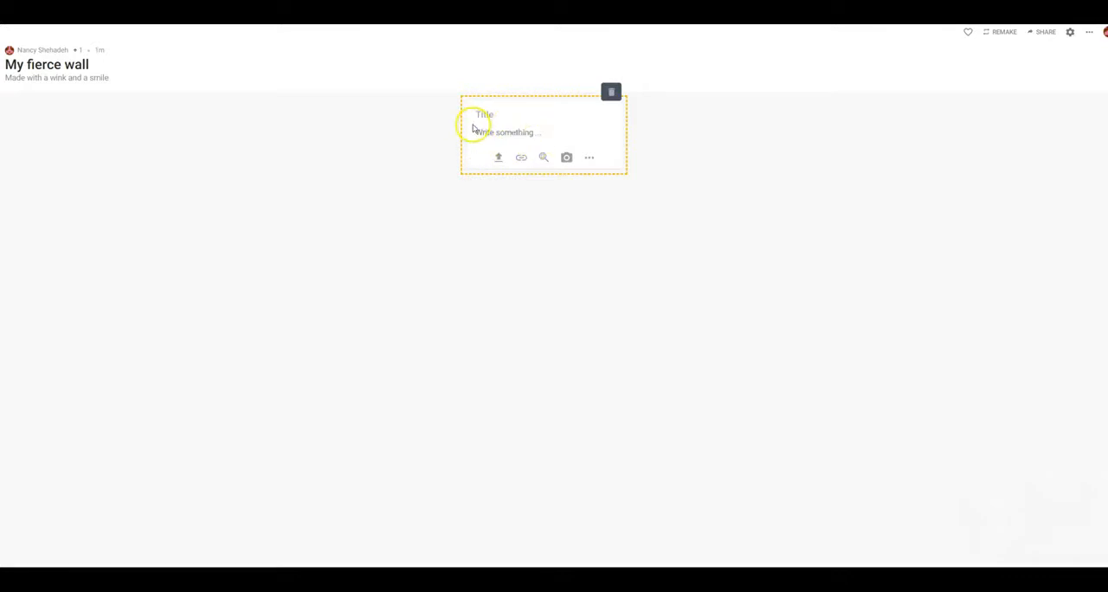
type("Intro to Padlet")
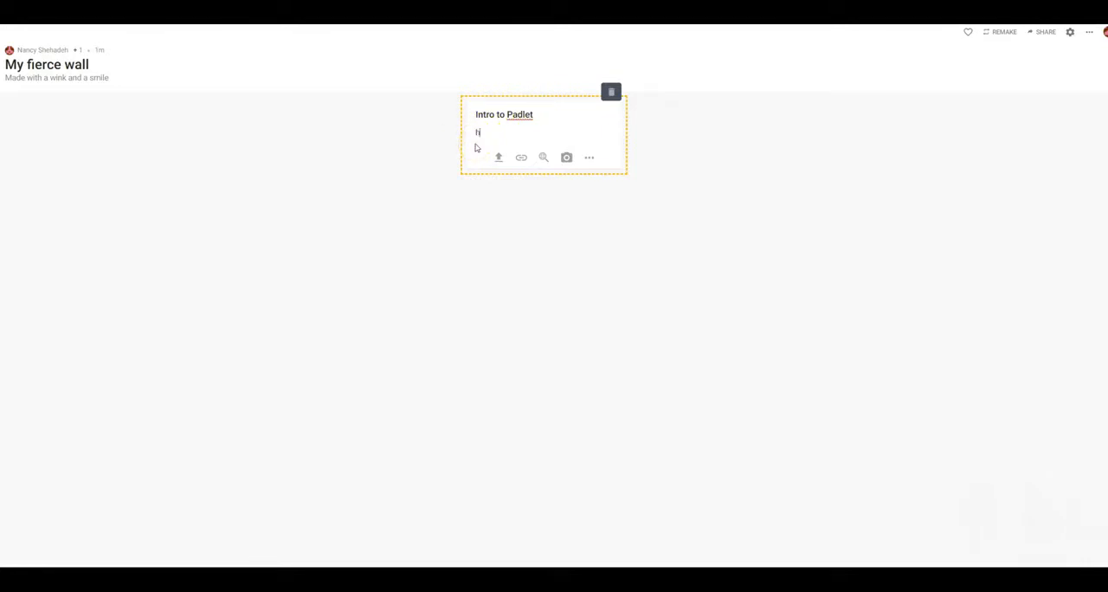
key("BackSpace")
Copy the share link of the YouTube video "Introduction to Padlet", attach it to the post and finish editing
left_click(523, 159)
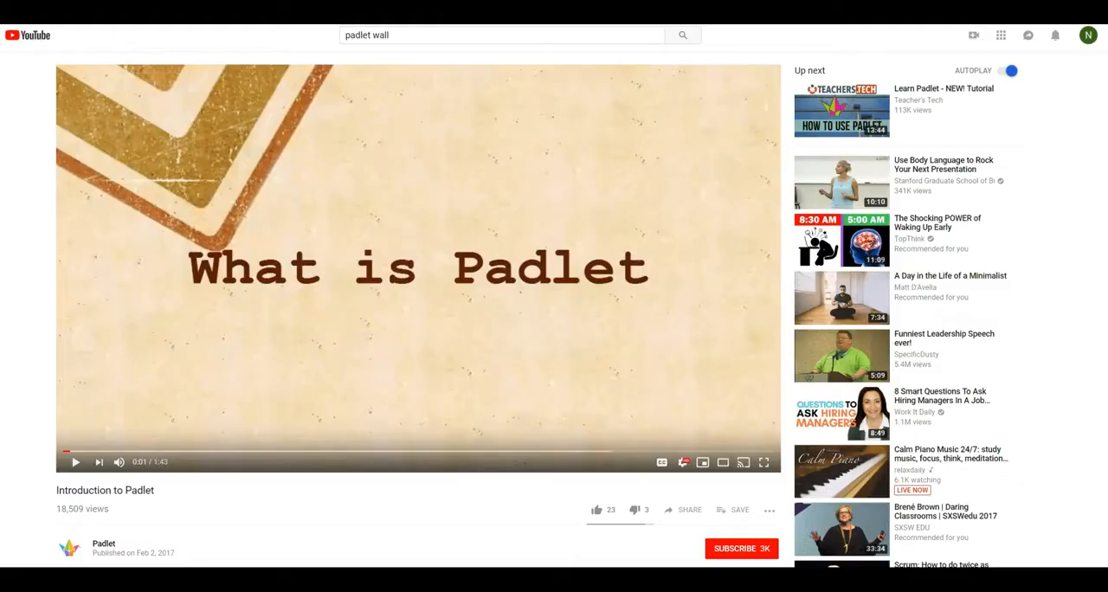
left_click(685, 509)
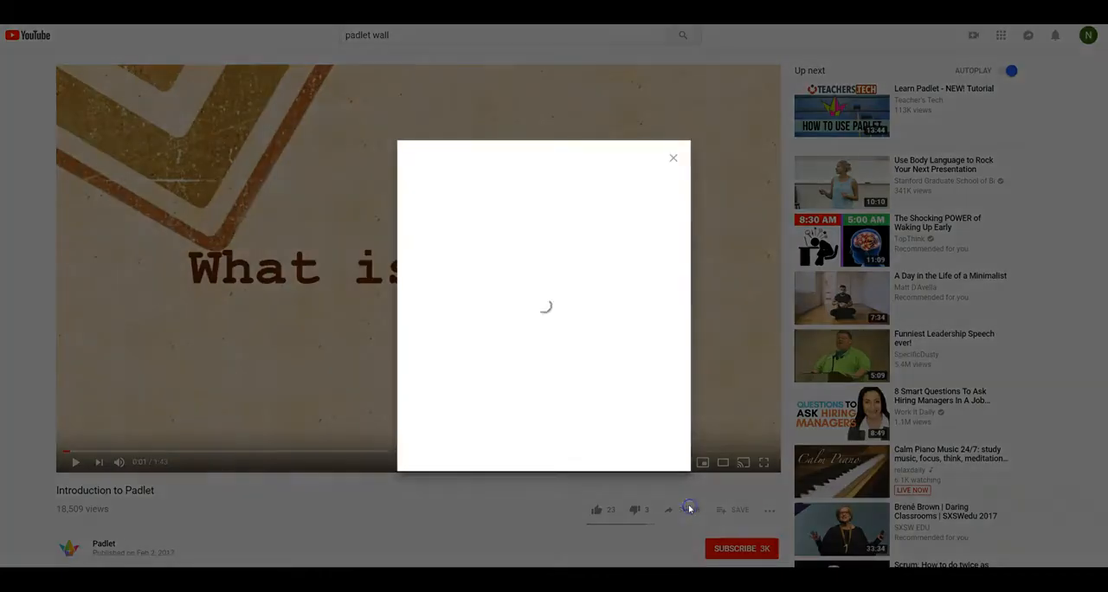
left_click(651, 328)
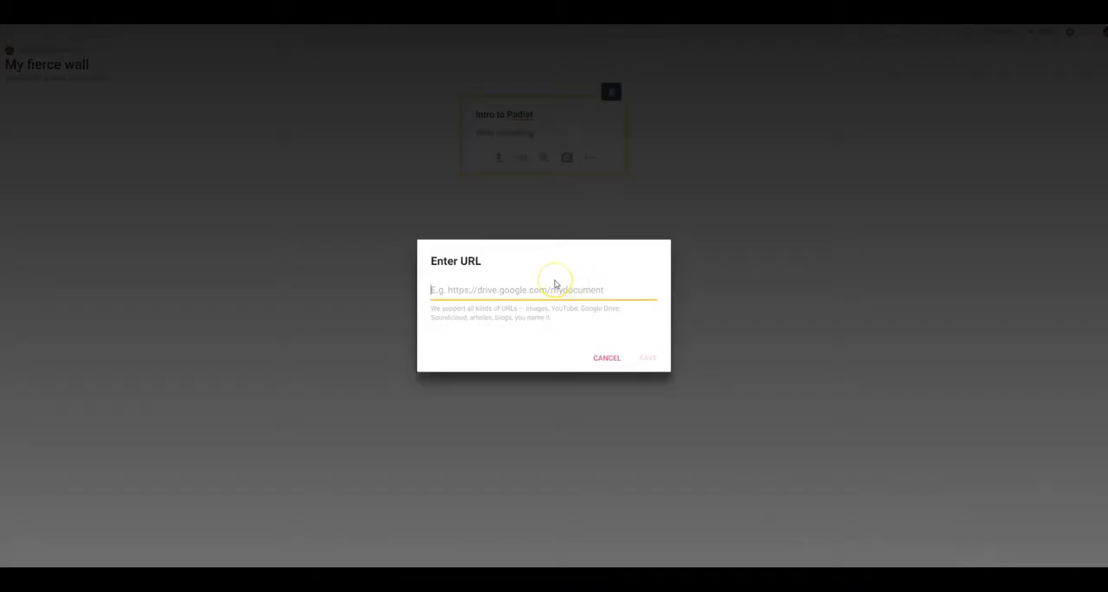
key("ctrl+v")
left_click(646, 357)
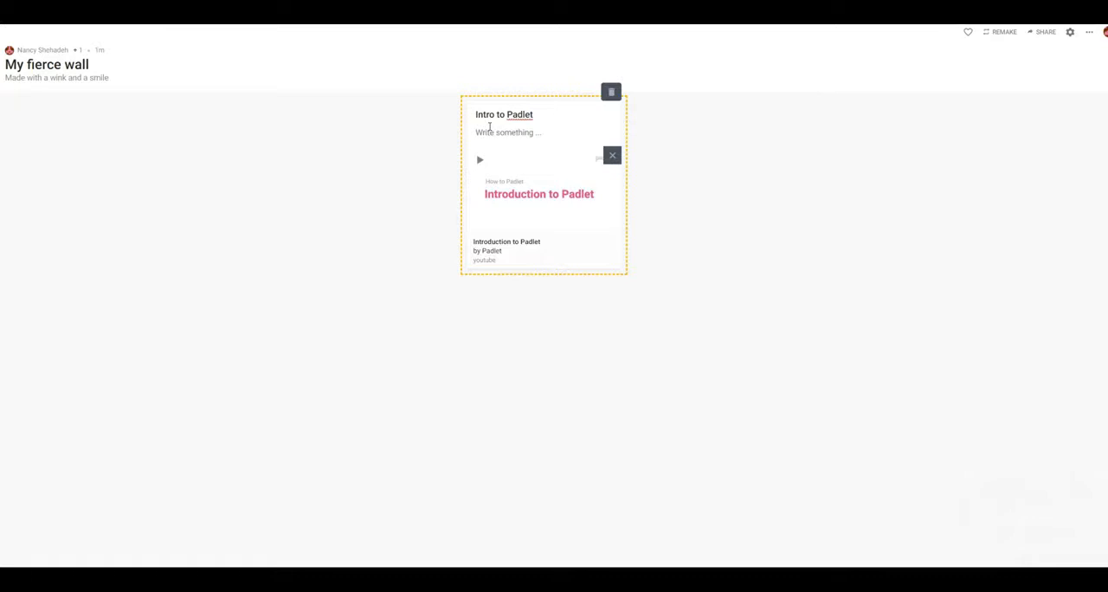
left_click(476, 158)
left_click(77, 77)
left_click(720, 129)
left_click(712, 156)
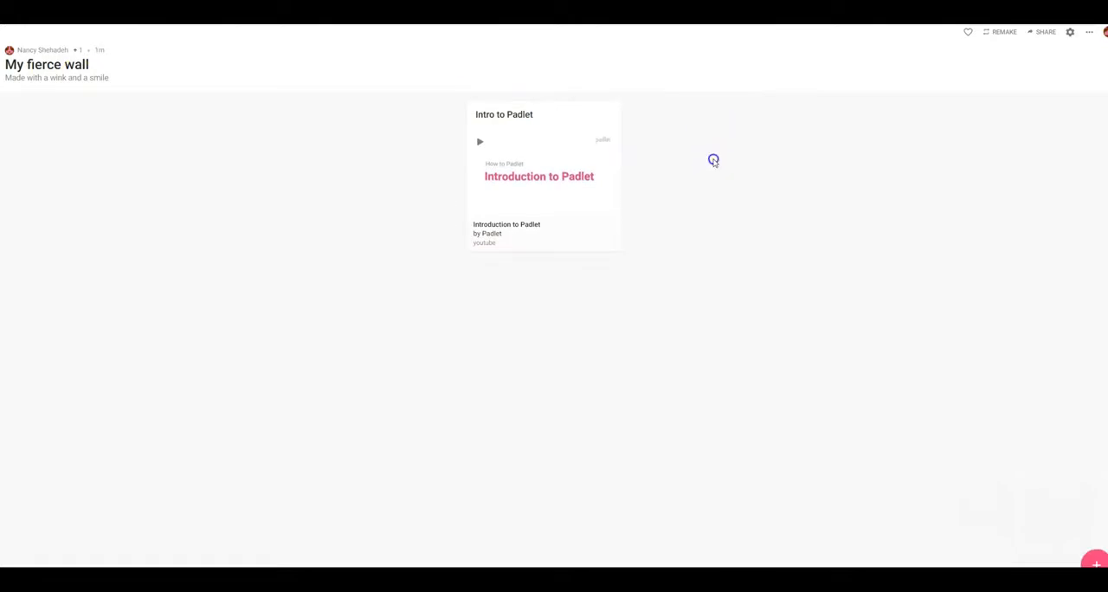
Start a blank second post, move the "Intro to Padlet" post ahead of it, and discard the blank post
left_click(1095, 562)
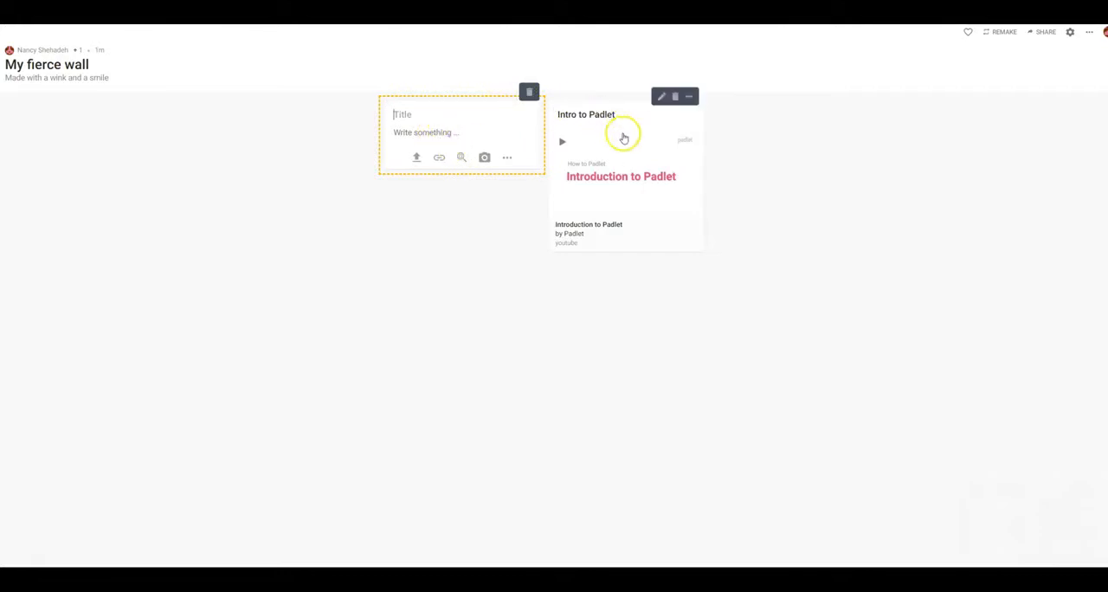
left_click_drag(626, 138, 371, 186)
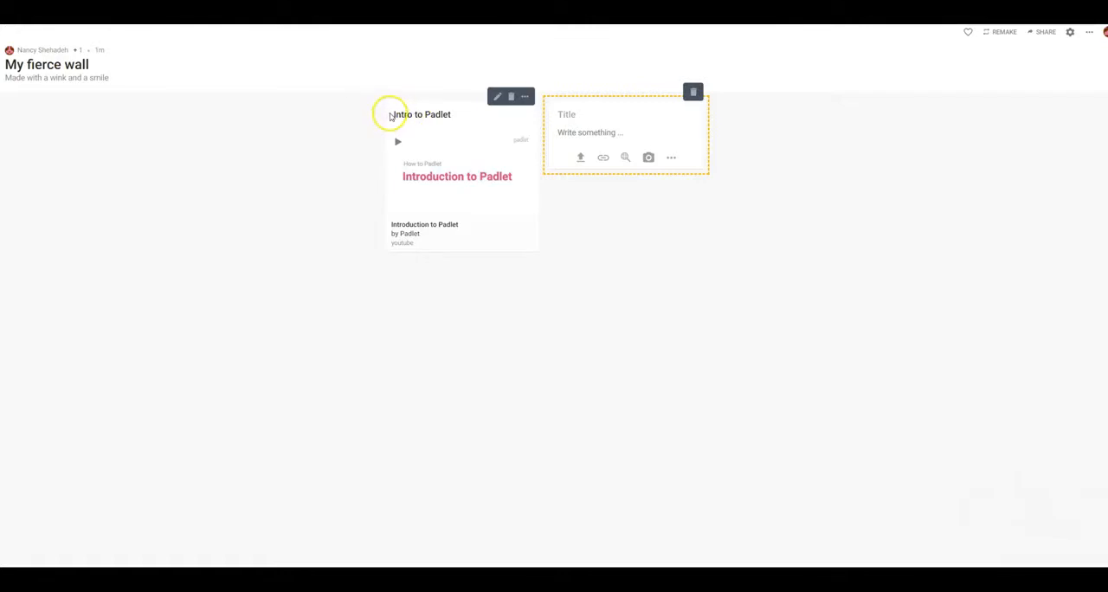
left_click(394, 114)
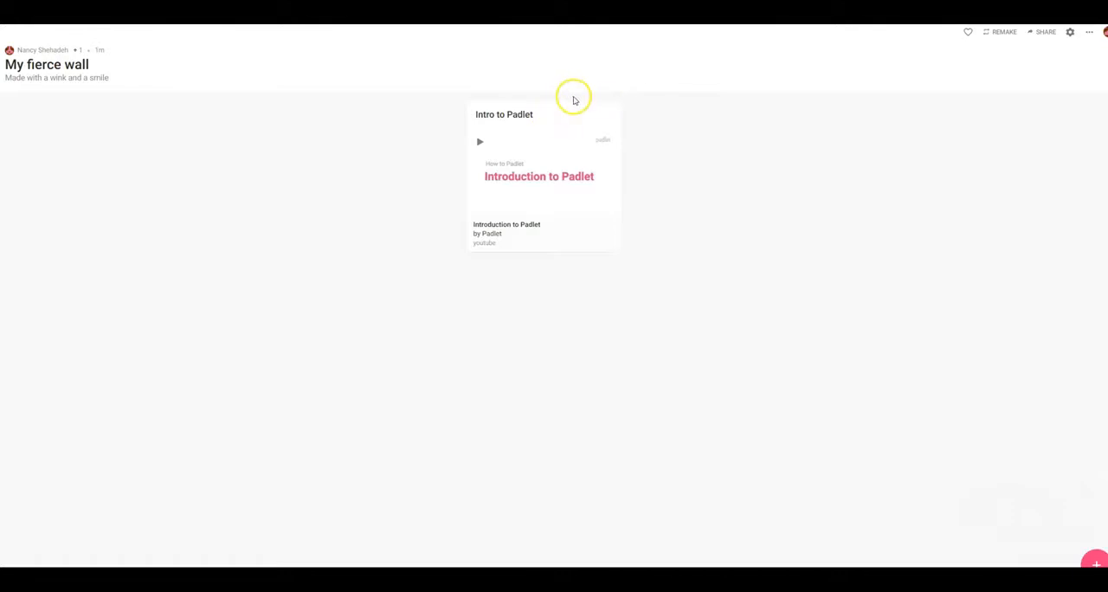
Reopen the "Intro to Padlet" post, try prefixing its title with "1." and remove the prefix again
left_click(579, 97)
left_click(476, 114)
type("1.")
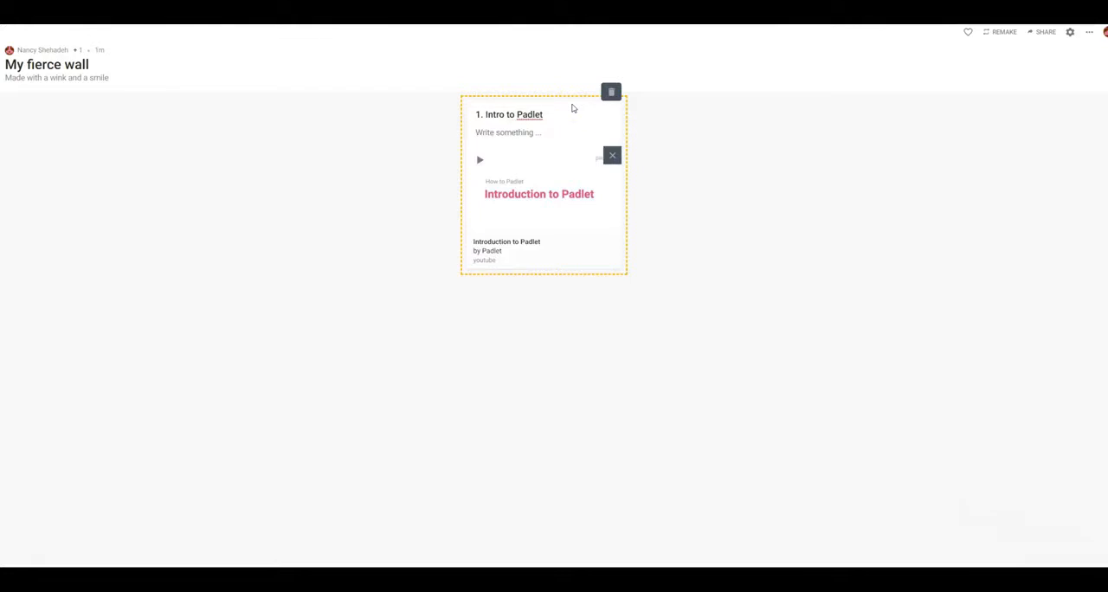
key("BackSpace")
key("BackSpace")
key("BackSpace")
Add a second post and insert the blue question mark picture from a Google image search for "question mark"
double_click(620, 109)
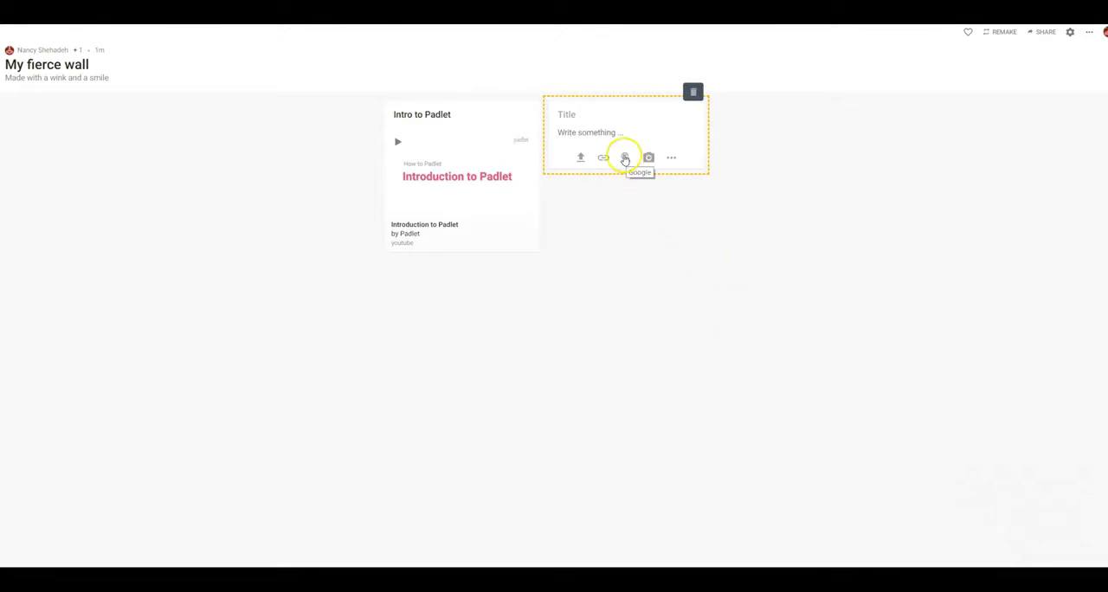
left_click(625, 159)
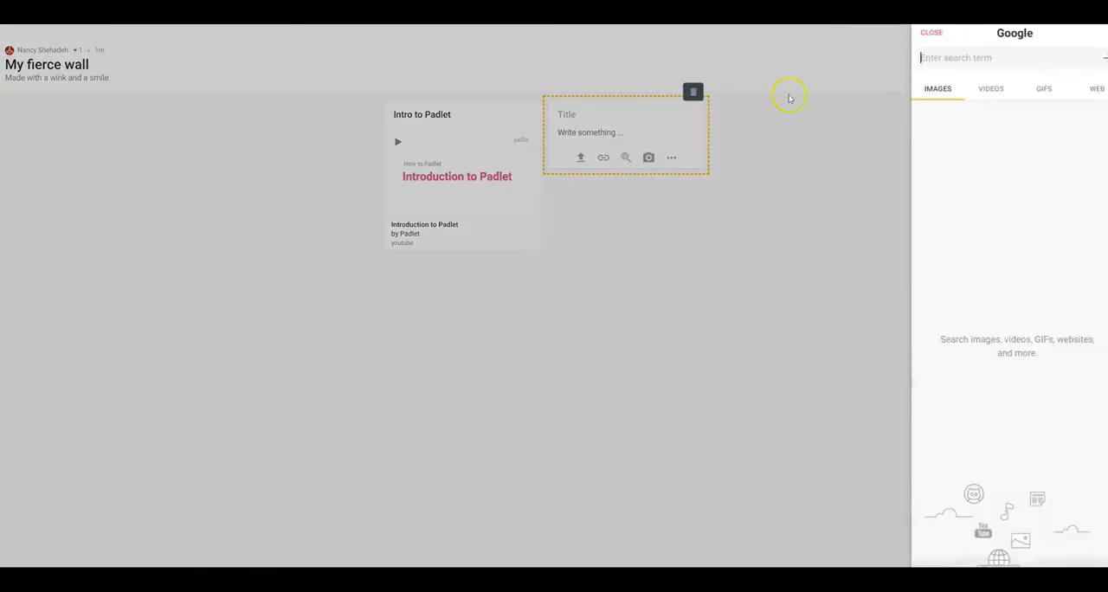
type("question mark")
left_click(900, 54)
left_click(1012, 58)
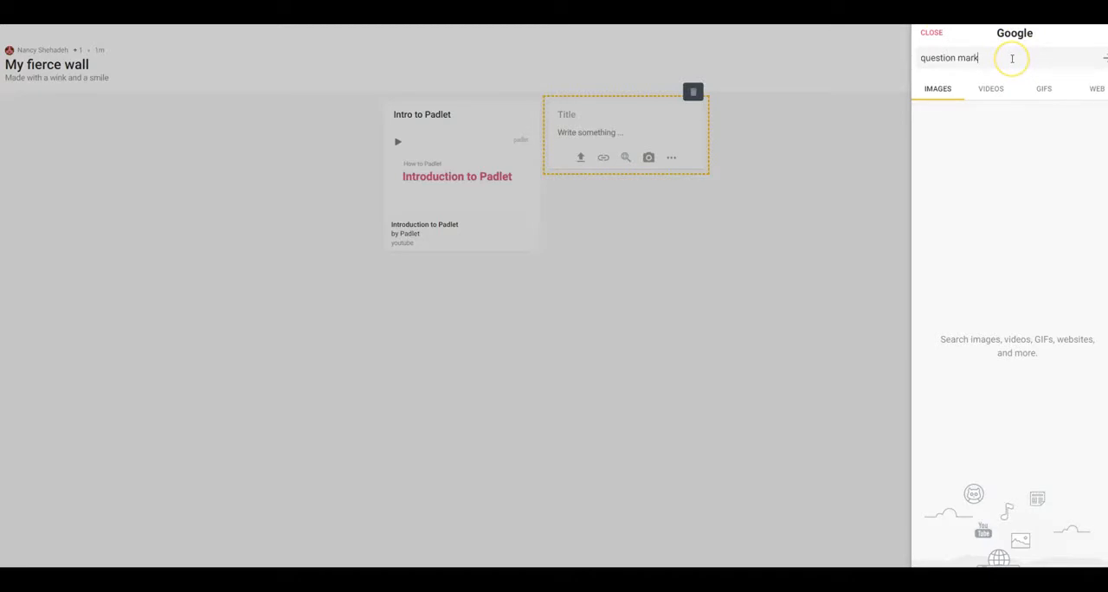
key("Return")
left_click(973, 169)
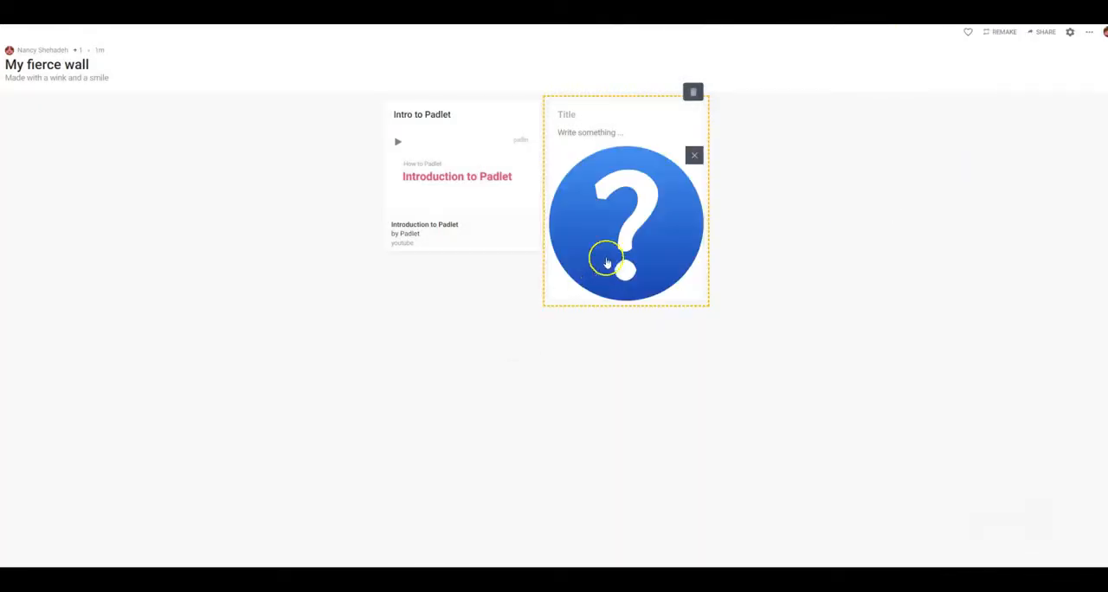
left_click(573, 114)
left_click(573, 132)
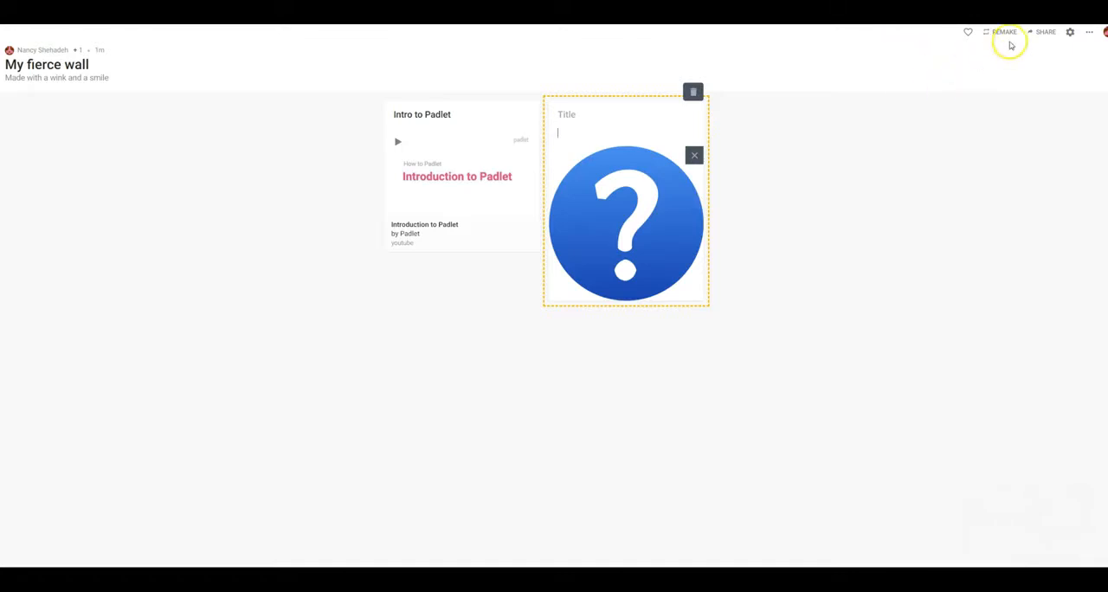
Copy the padlet's link from its sharing options and switch to the course discussion page with the reply editor
left_click(1042, 32)
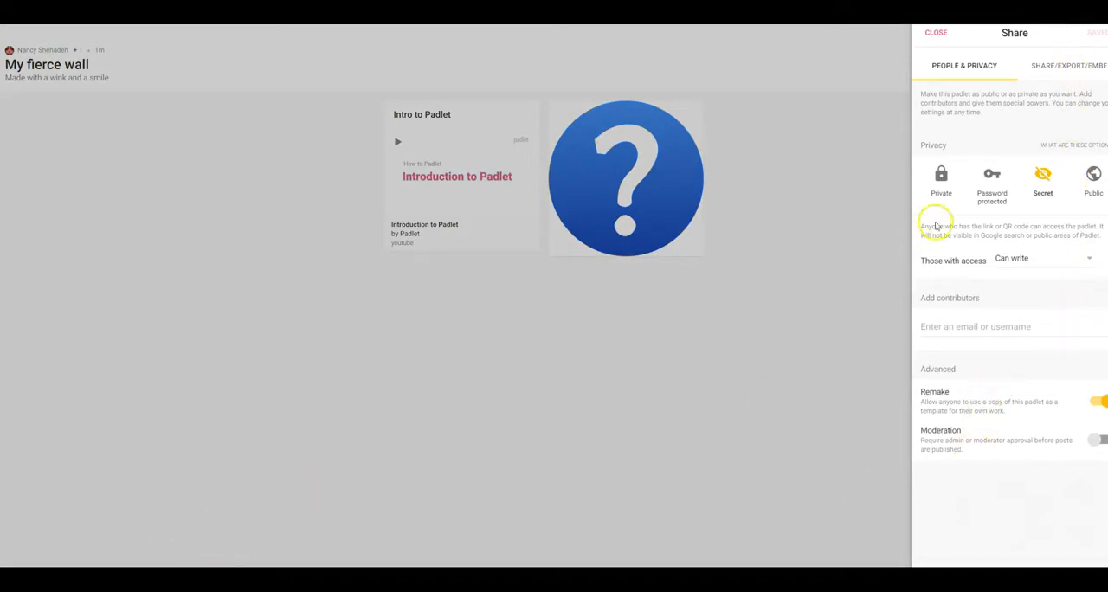
left_click(1071, 64)
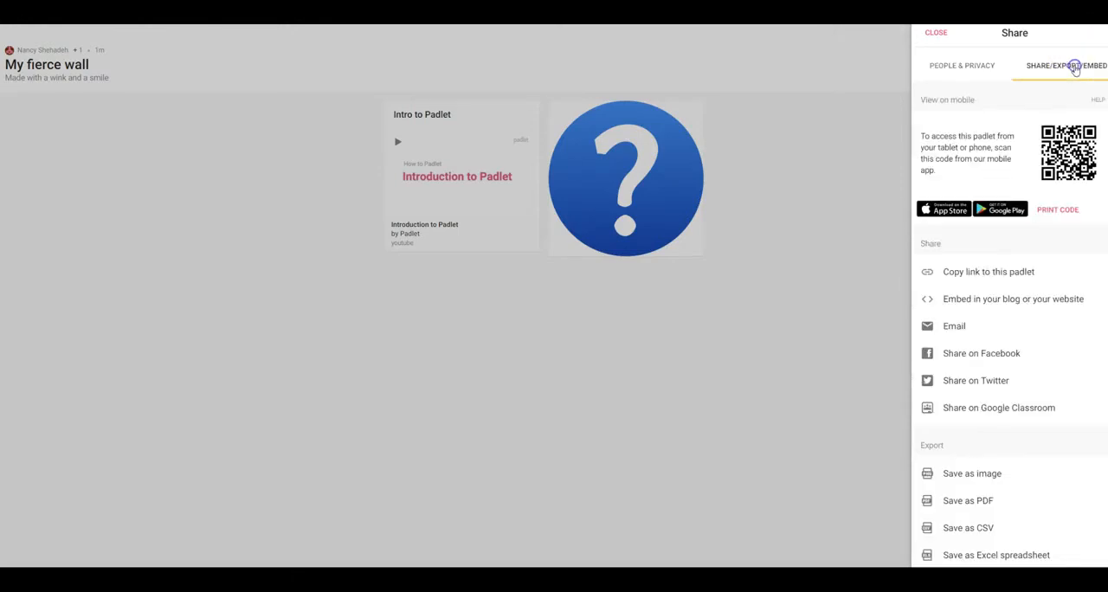
left_click(985, 271)
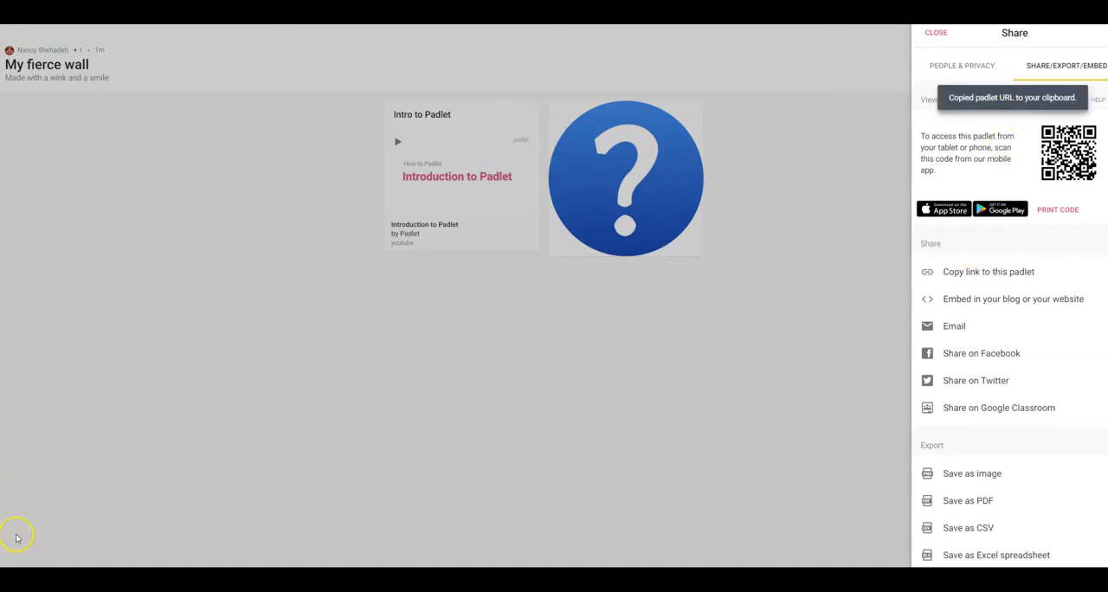
left_click(13, 560)
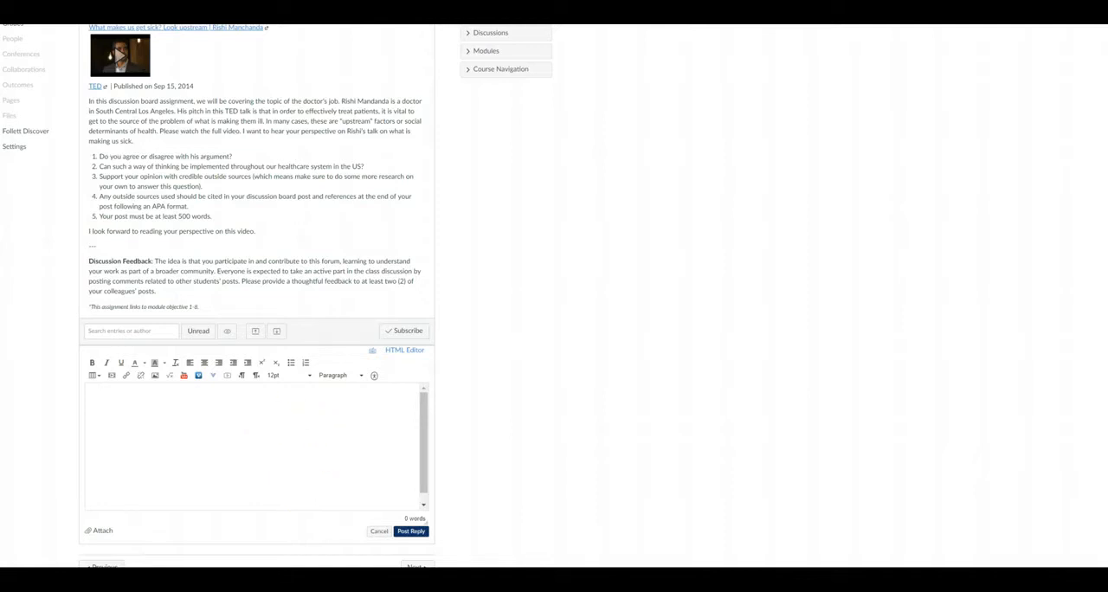
Paste the padlet's link into the discussion reply and delete it again
left_click(178, 424)
key("ctrl+v")
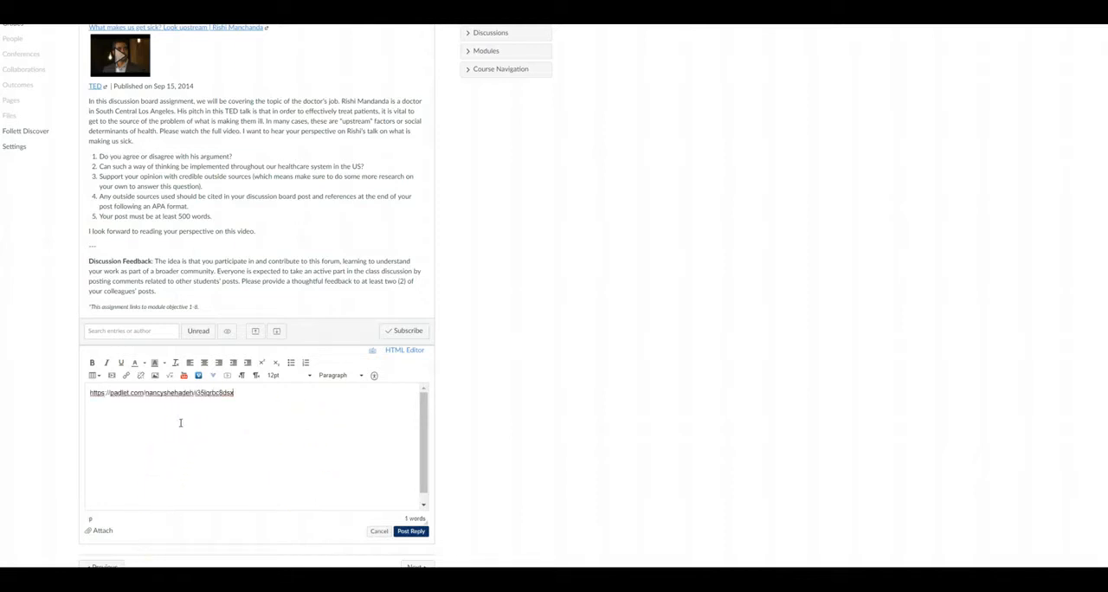
left_click_drag(256, 394, 91, 394)
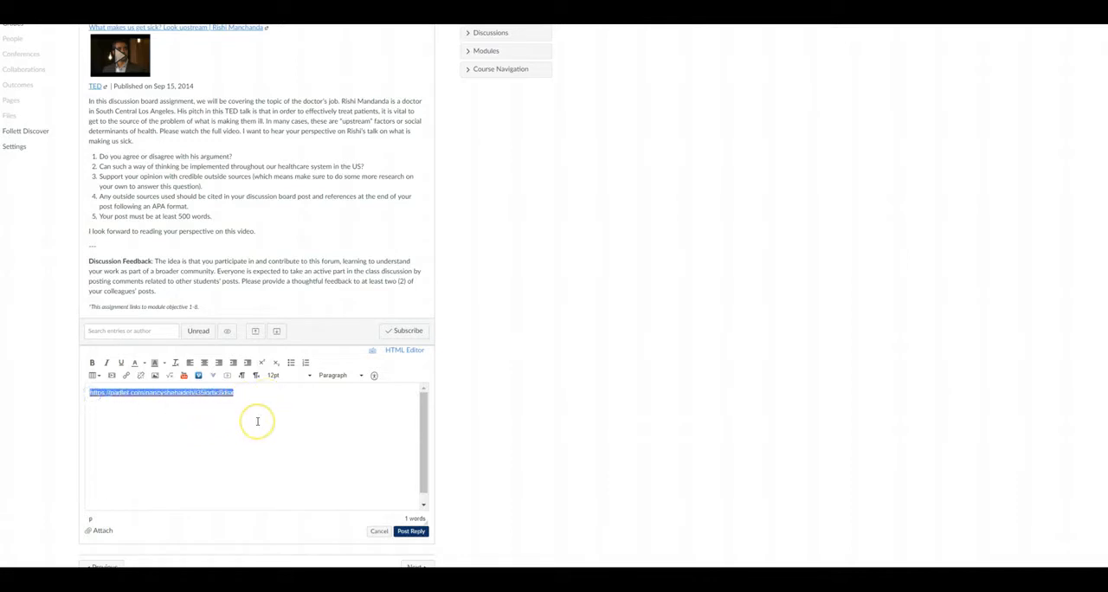
key("BackSpace")
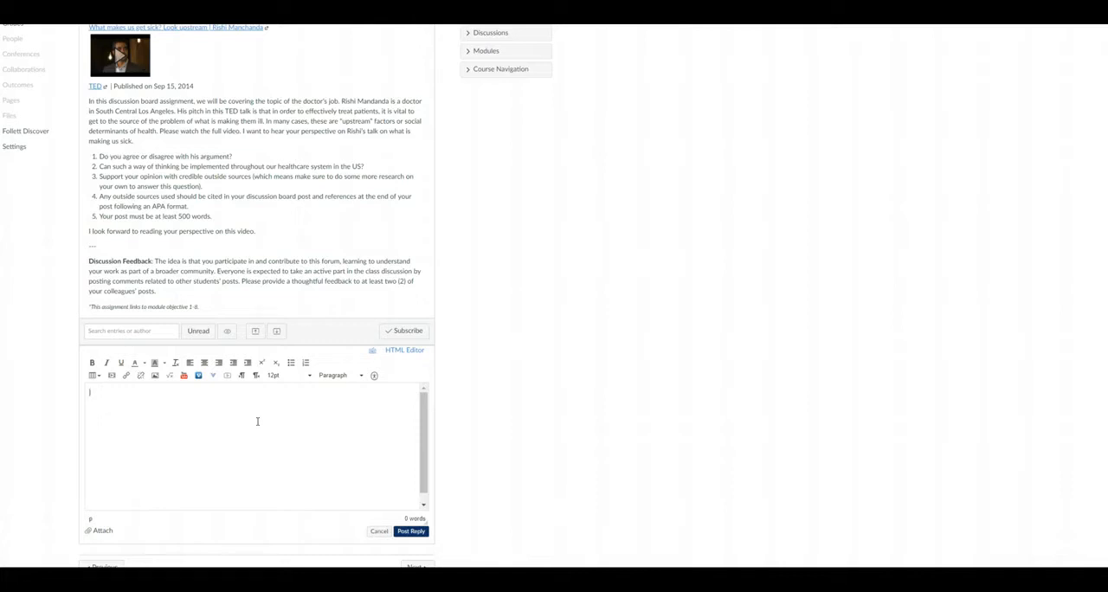
left_click(281, 412)
Switch the reply to HTML editing and copy the full embed code from the sharing options in Padlet
left_click(402, 353)
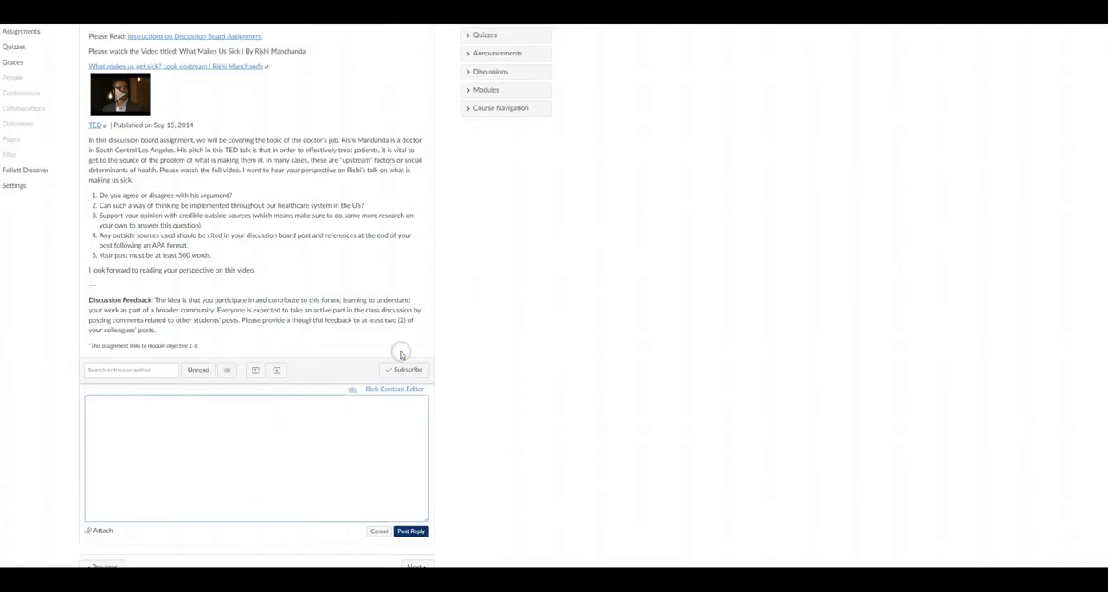
left_click(301, 455)
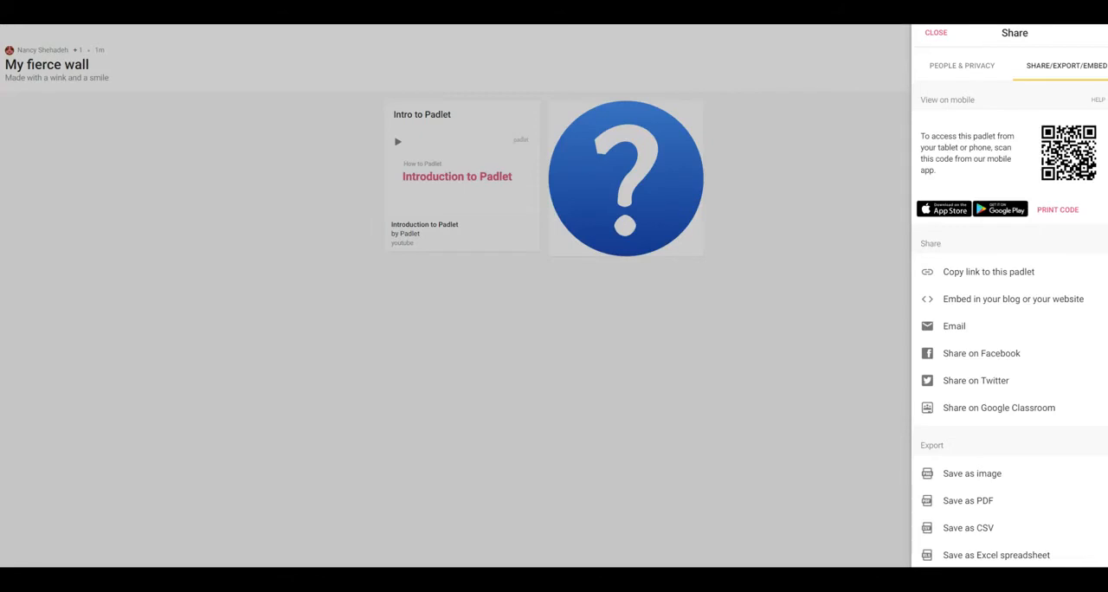
left_click(972, 300)
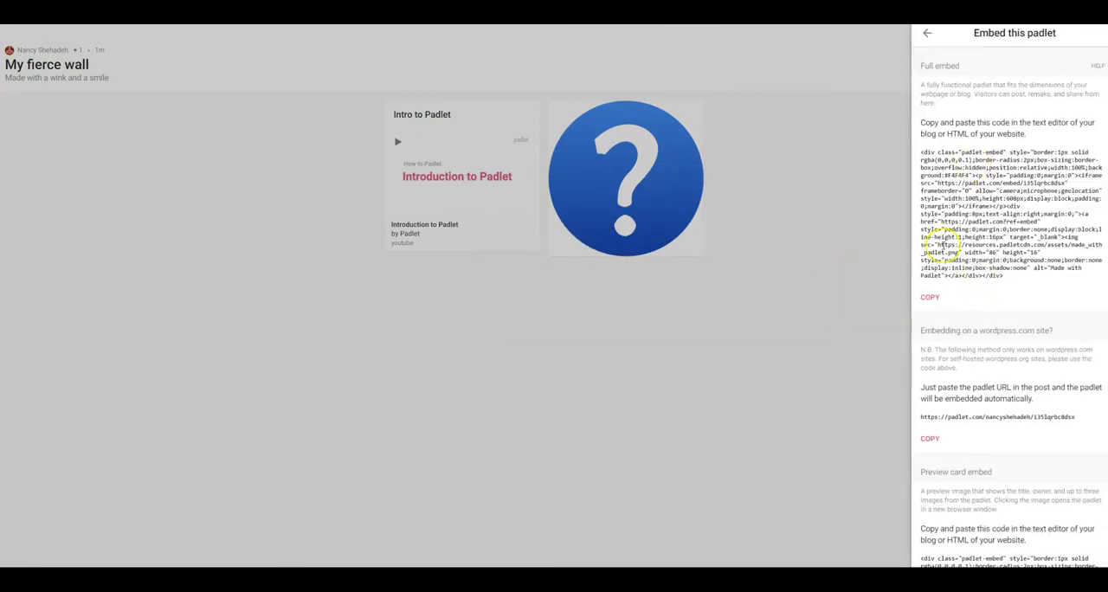
left_click(929, 296)
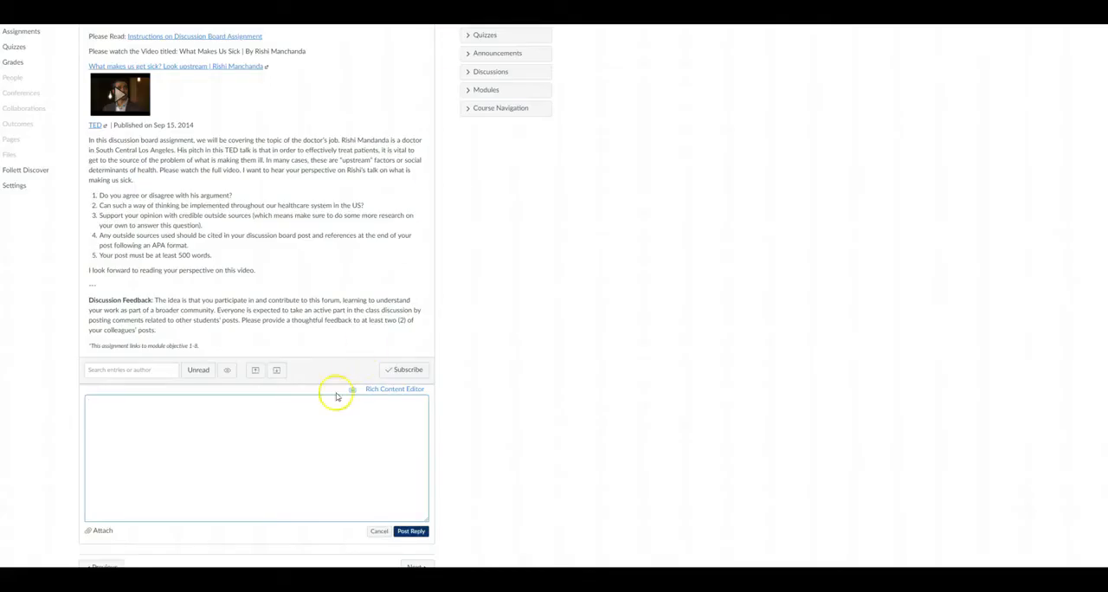
Paste the embed code into the discussion reply's HTML and return to the rich content view to preview the embedded padlet
left_click(321, 421)
left_click(321, 422)
key("ctrl+v")
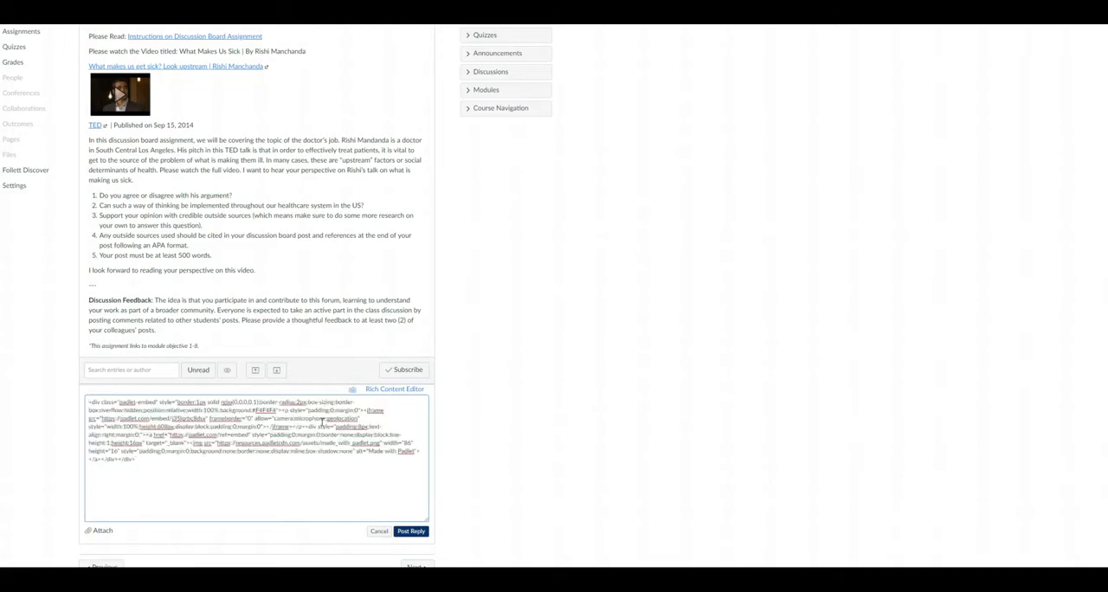
left_click(413, 389)
mouse_move(423, 404)
left_mouse_down()
mouse_move(423, 472)
mouse_move(416, 399)
left_mouse_up()
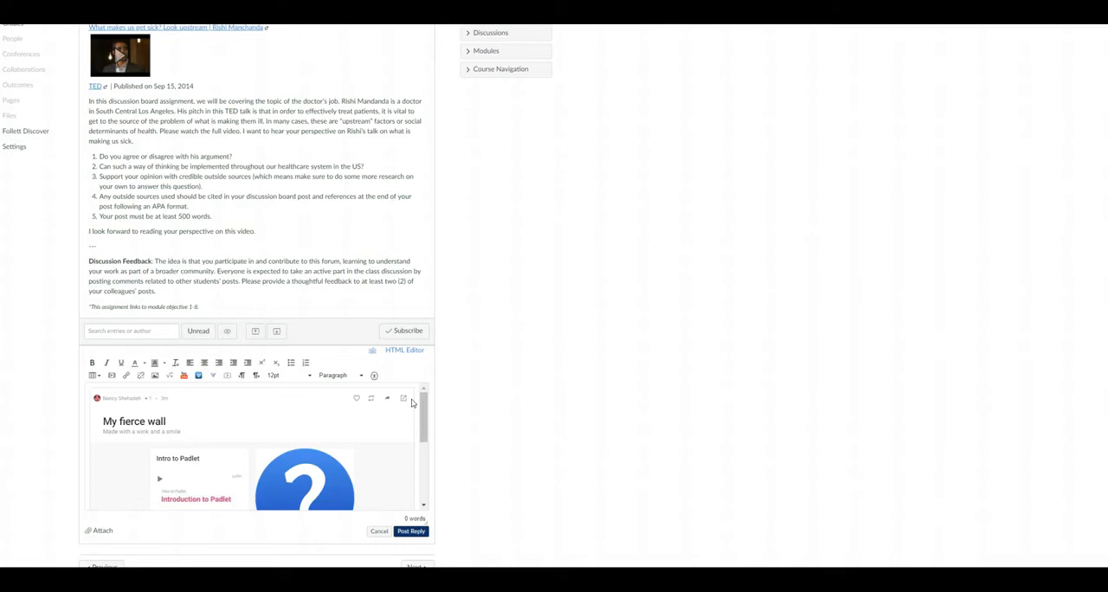
mouse_move(420, 394)
left_mouse_down()
mouse_move(414, 468)
mouse_move(413, 408)
left_mouse_up()
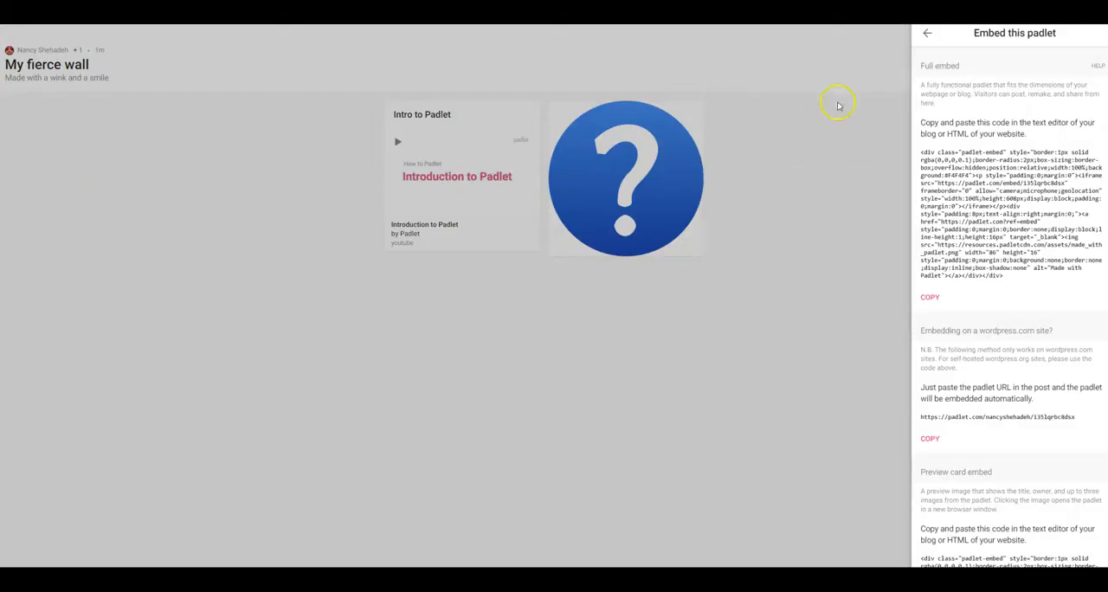
Switch back to Padlet, leave the embed options and close the sharing options
left_click(928, 37)
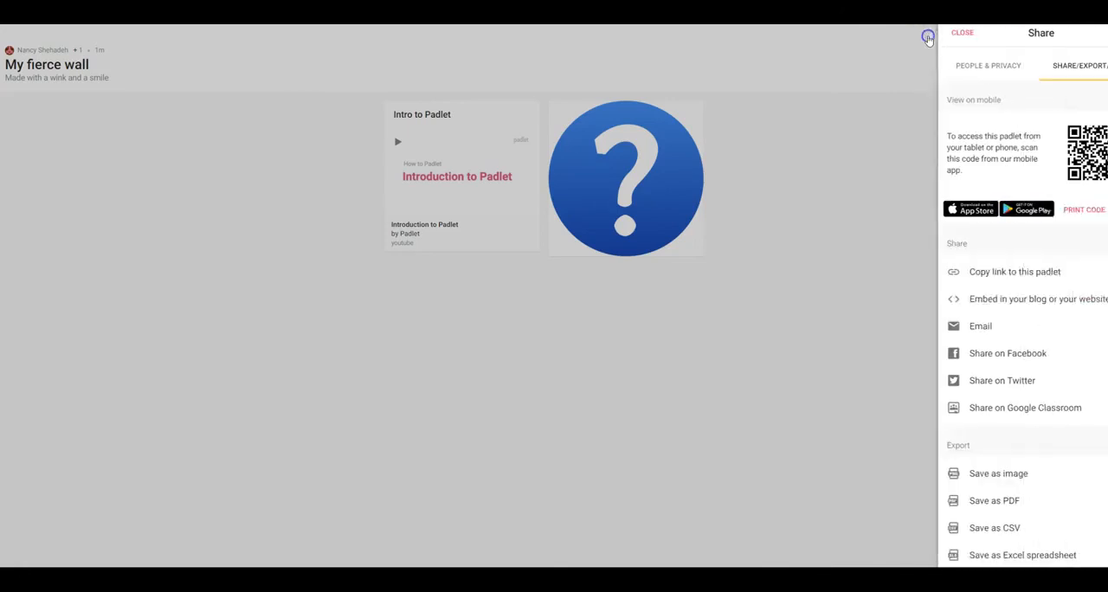
left_click(932, 34)
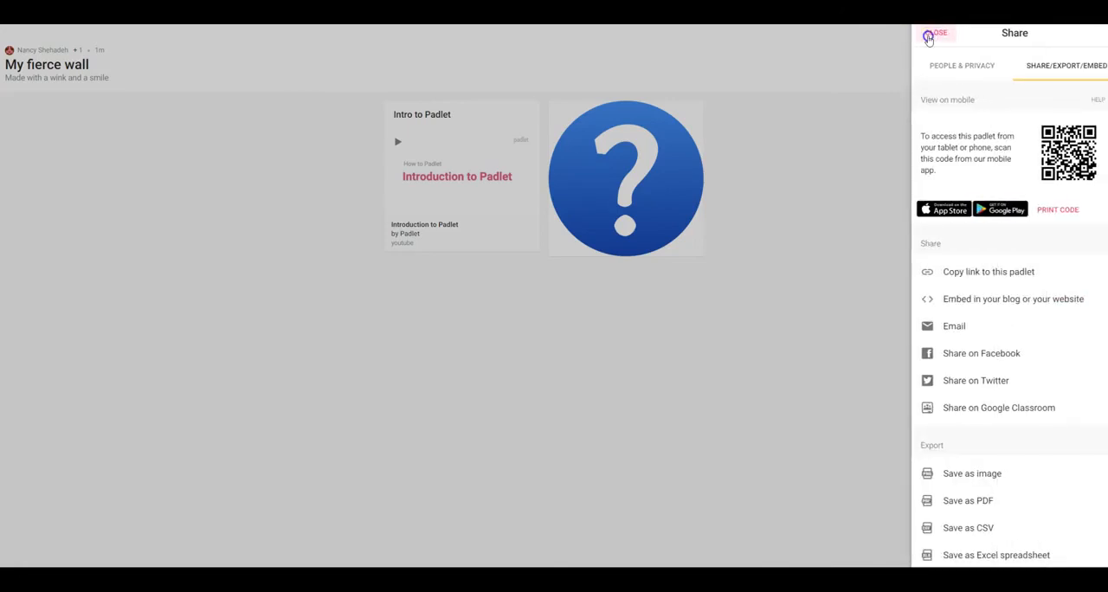